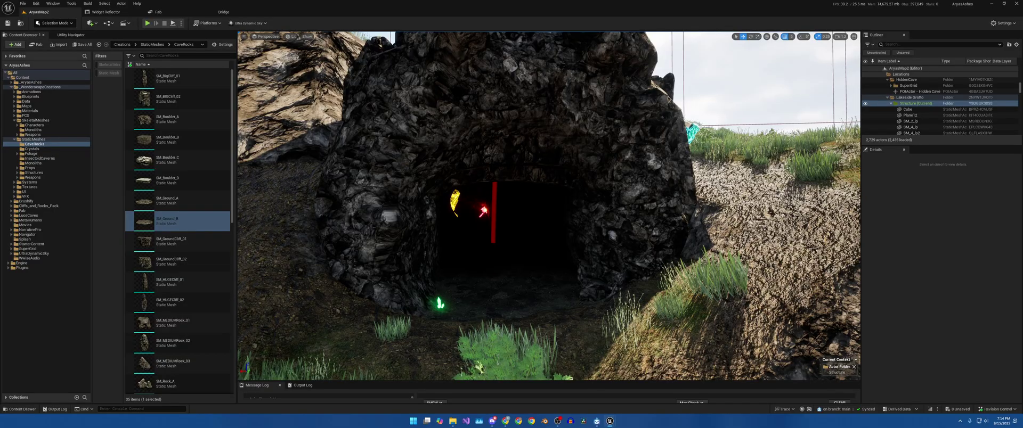
# Inspect the cave from its entrance inward, selecting an arch, a large rock piece and a ground mesh to check how it is assembled.
pyautogui.press('w')
pyautogui.moveTo(567, 257)
pyautogui.mouseDown(button='right')
pyautogui.moveTo(554, 262)
pyautogui.moveTo(566, 253)
pyautogui.mouseUp(button='right')
pyautogui.press('s')
pyautogui.press('w')
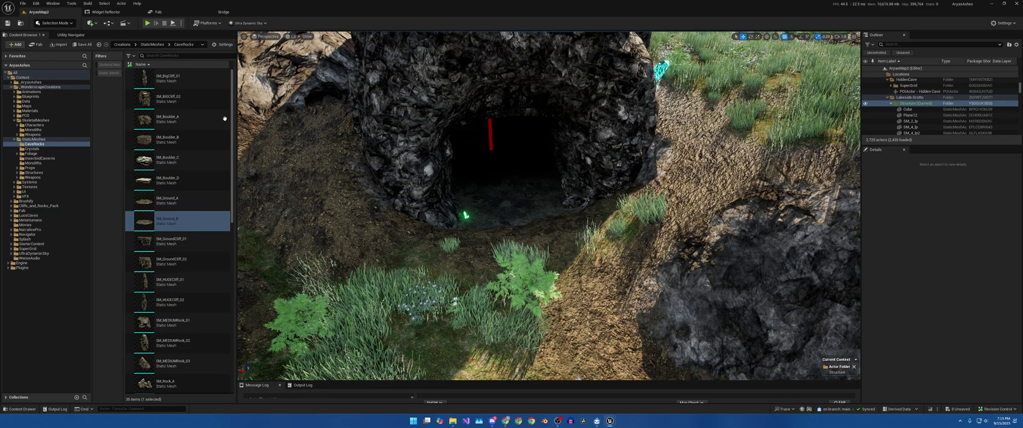
pyautogui.press('w')
pyautogui.moveTo(549, 205); pyautogui.dragTo(498, 174, button='right')
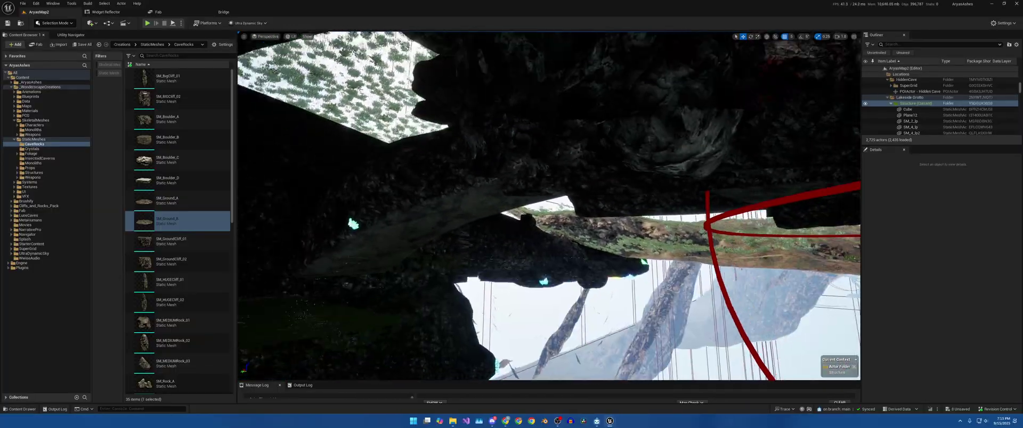
pyautogui.click(730, 166)
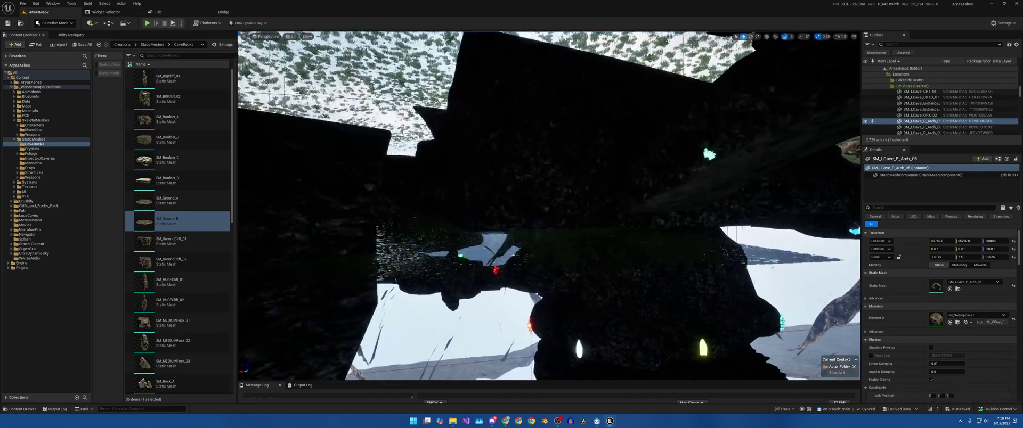
pyautogui.click(585, 206)
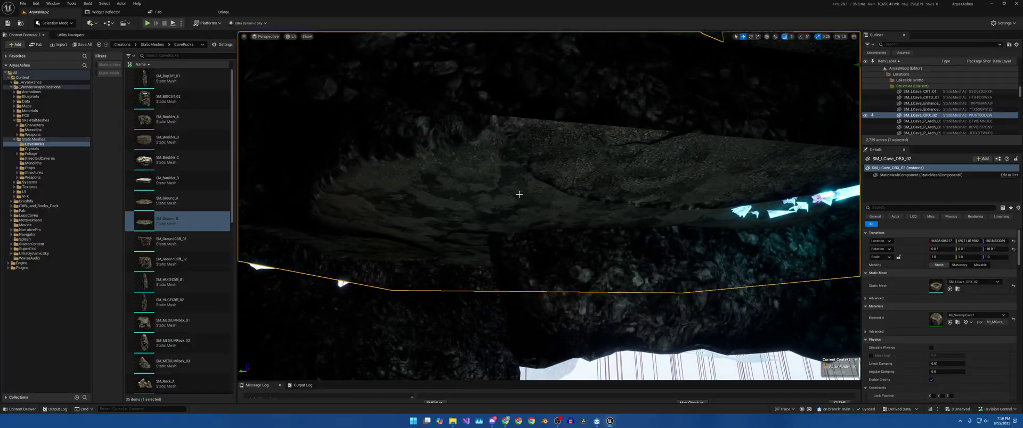
pyautogui.click(564, 208)
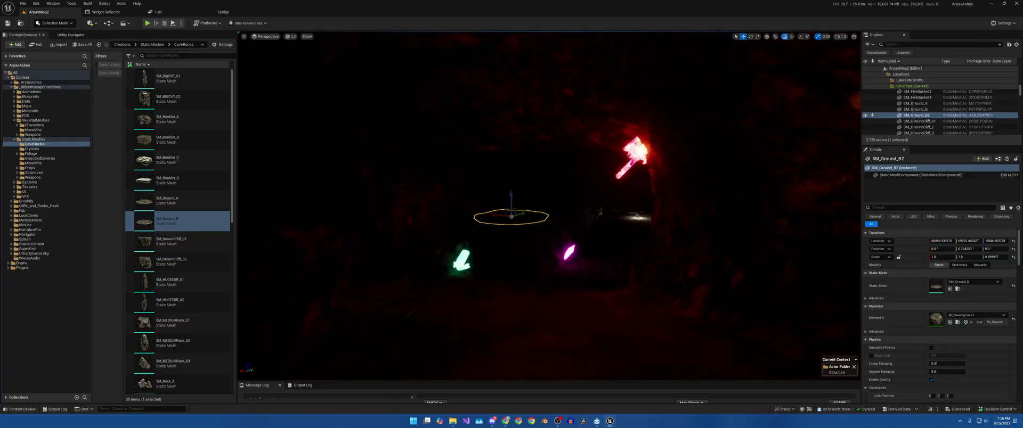
# Examine the cave interior, including its side passages, rock column, glowing crystals and main chamber.
pyautogui.moveTo(549, 205); pyautogui.dragTo(613, 267, button='right')
pyautogui.press('w')
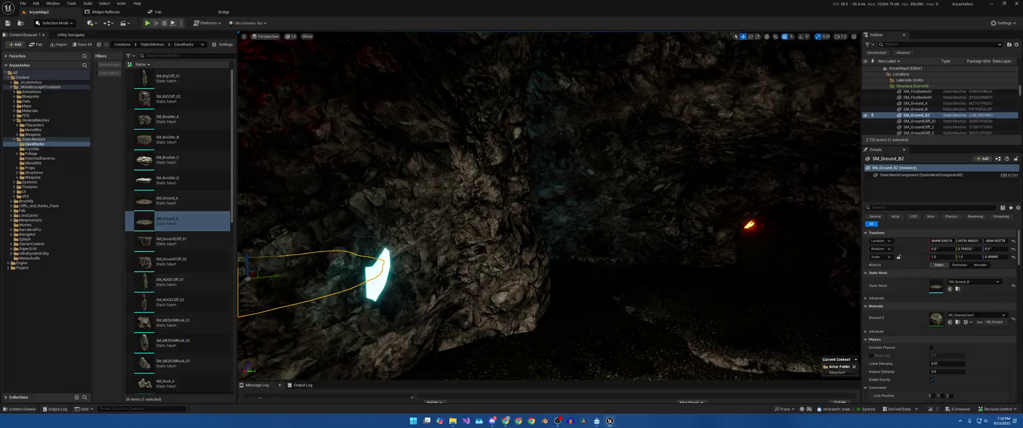
pyautogui.press('w')
pyautogui.moveTo(548, 205); pyautogui.dragTo(290, 105, button='right')
pyautogui.click(347, 146)
pyautogui.moveTo(346, 146); pyautogui.dragTo(347, 146, button='right')
pyautogui.scroll(-2, 346, 146)
pyautogui.scroll(1, 347, 146)
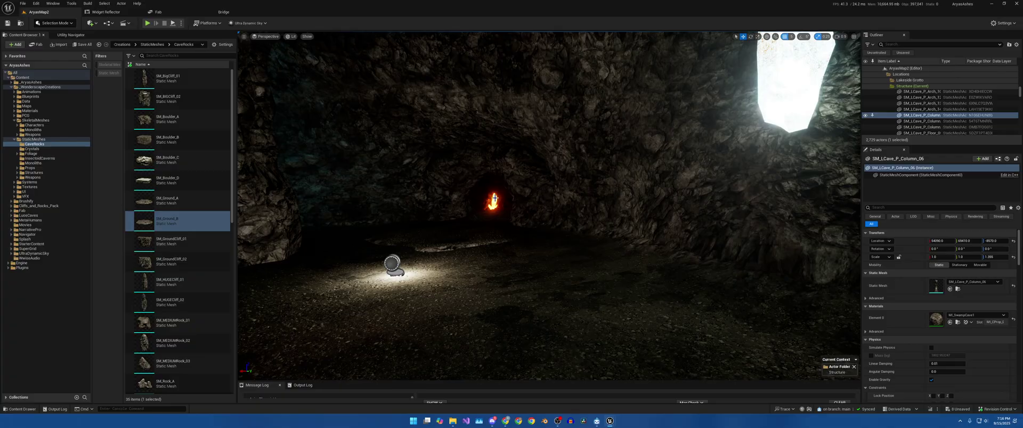
pyautogui.moveTo(494, 198); pyautogui.dragTo(493, 204, button='right')
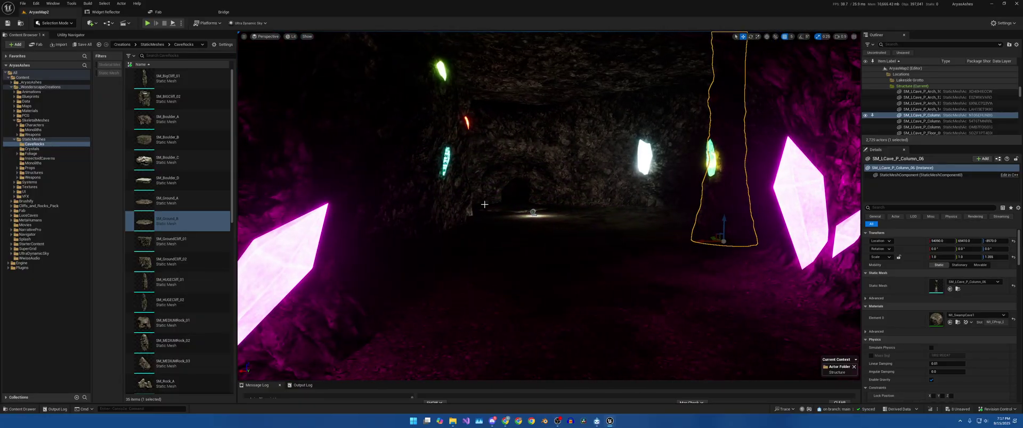
pyautogui.moveTo(484, 204); pyautogui.dragTo(529, 209, button='right')
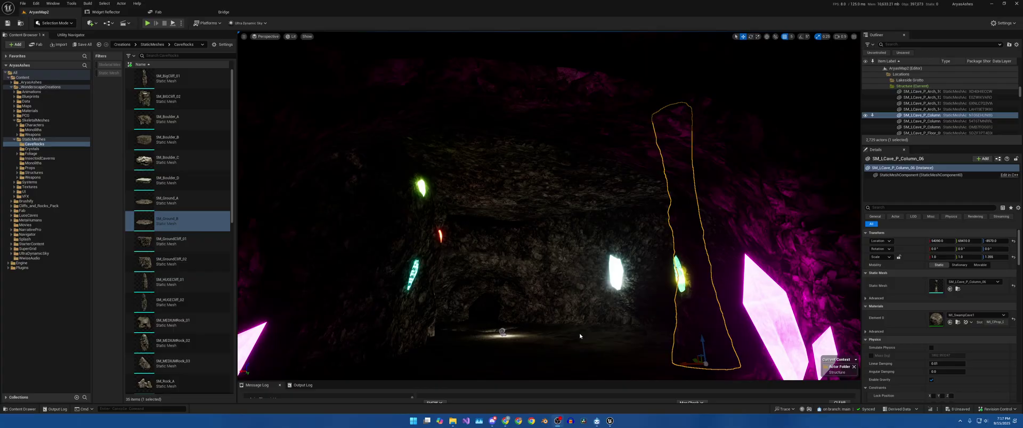
pyautogui.moveTo(555, 304); pyautogui.dragTo(555, 303, button='right')
pyautogui.scroll(2, 555, 304)
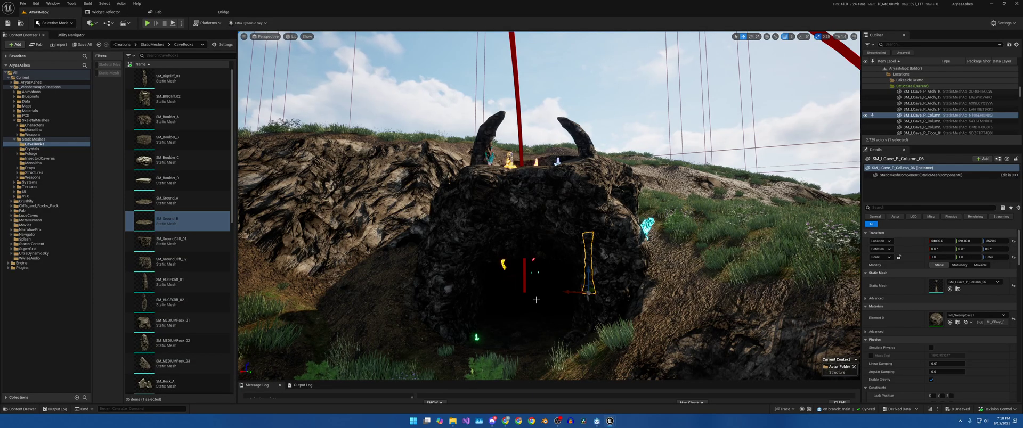
# Examine the cave entrance from outside and select the three rock meshes that form its top and sides.
pyautogui.moveTo(535, 299); pyautogui.dragTo(632, 346, button='right')
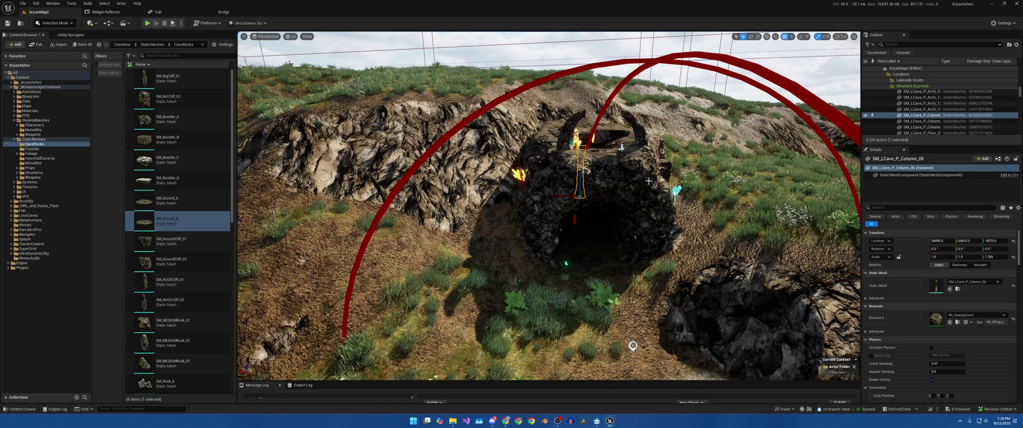
pyautogui.moveTo(636, 181); pyautogui.dragTo(629, 181, button='right')
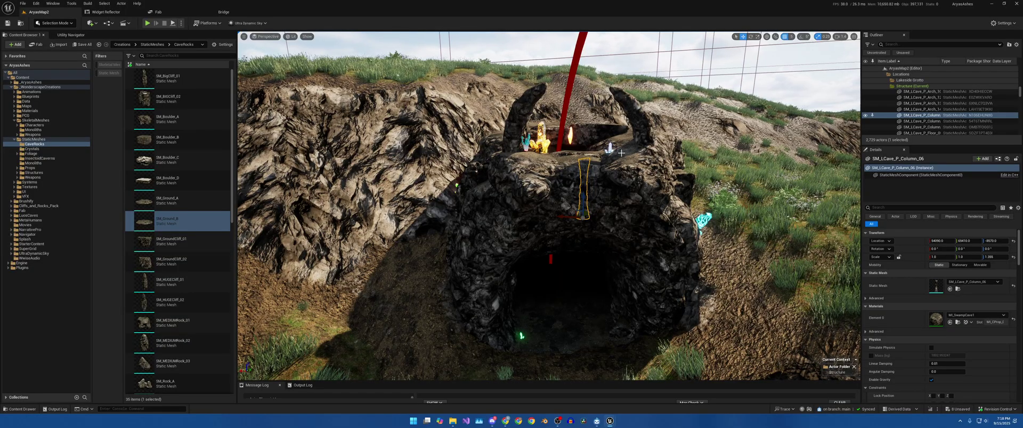
pyautogui.moveTo(627, 180); pyautogui.dragTo(624, 180, button='right')
pyautogui.click(535, 214)
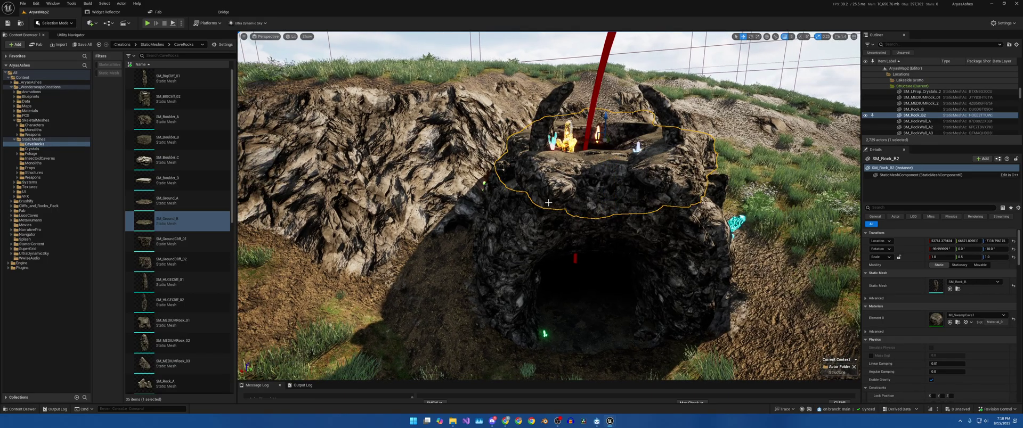
pyautogui.click(534, 214)
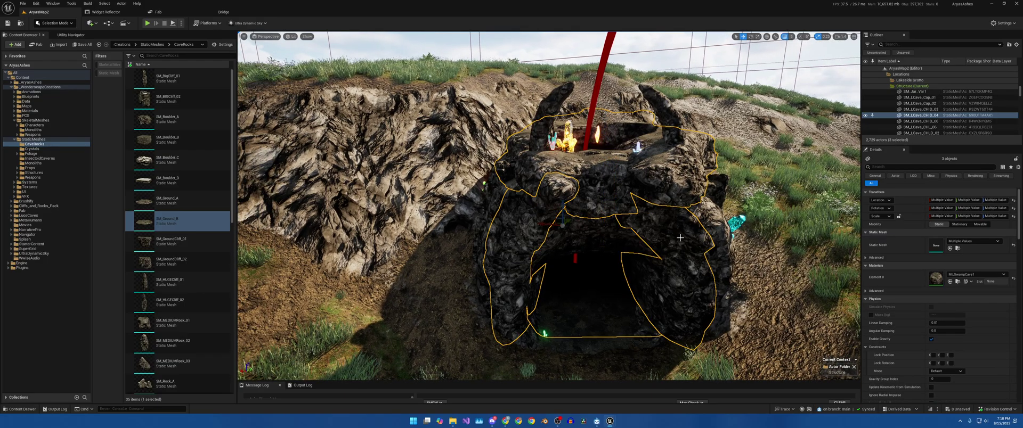
pyautogui.moveTo(647, 352); pyautogui.dragTo(648, 341, button='right')
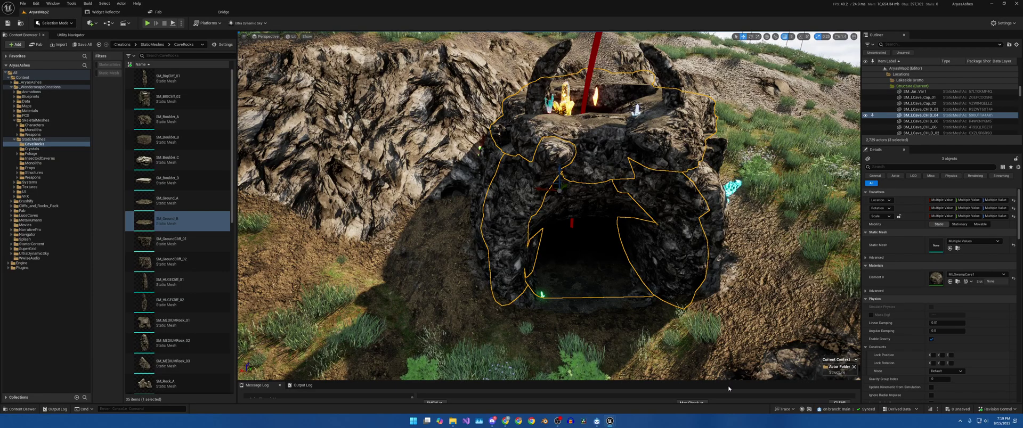
pyautogui.moveTo(697, 308); pyautogui.dragTo(699, 321, button='right')
# Select the four small glowing crystals on the wall inside the cave: yellow-green, red and two turquoise ones.
pyautogui.press('w')
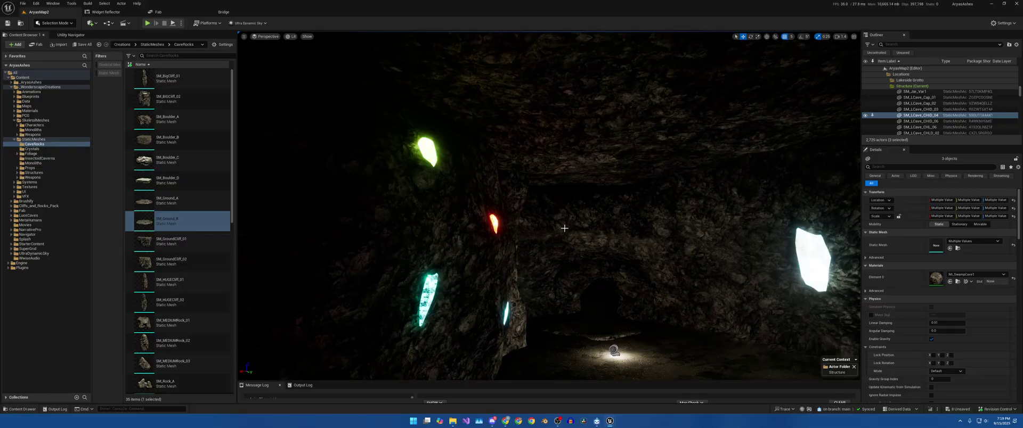
pyautogui.click(426, 151)
pyautogui.keyDown('ctrl'); pyautogui.click(428, 288); pyautogui.keyUp('ctrl')
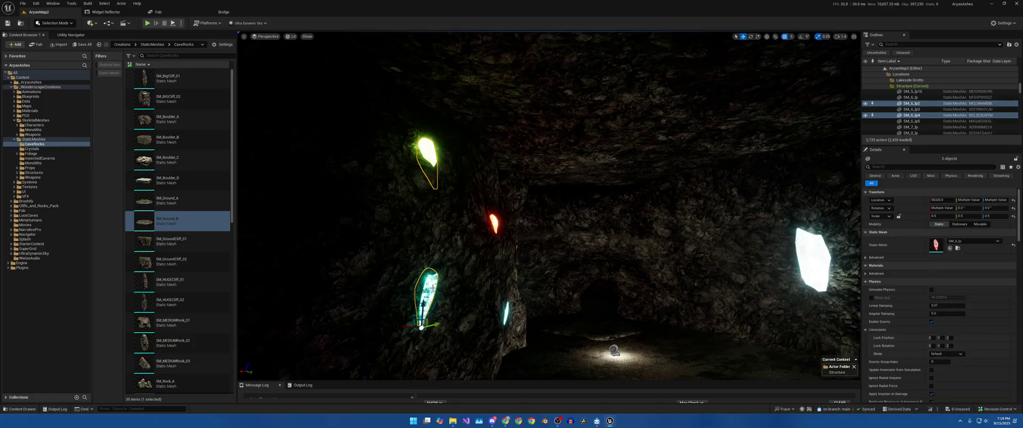
pyautogui.moveTo(502, 244); pyautogui.dragTo(502, 243, button='right')
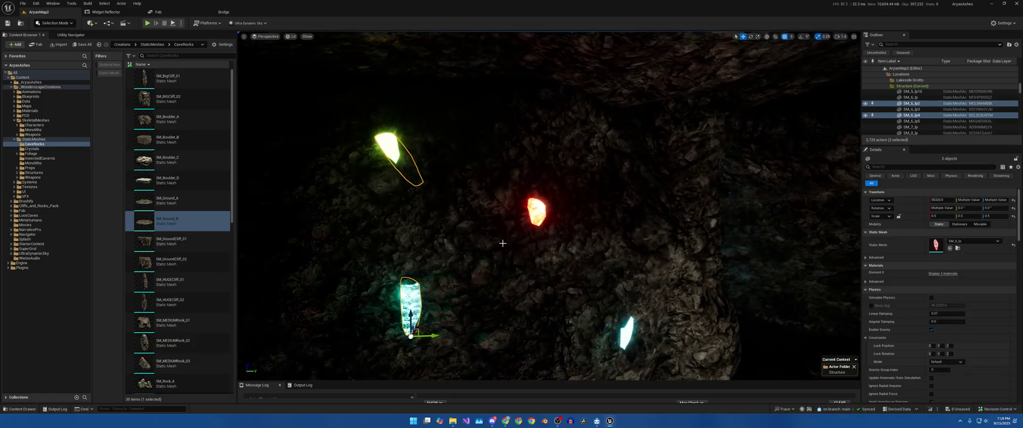
pyautogui.keyDown('ctrl'); pyautogui.click(537, 212); pyautogui.keyUp('ctrl')
pyautogui.keyDown('ctrl'); pyautogui.click(627, 330); pyautogui.keyUp('ctrl')
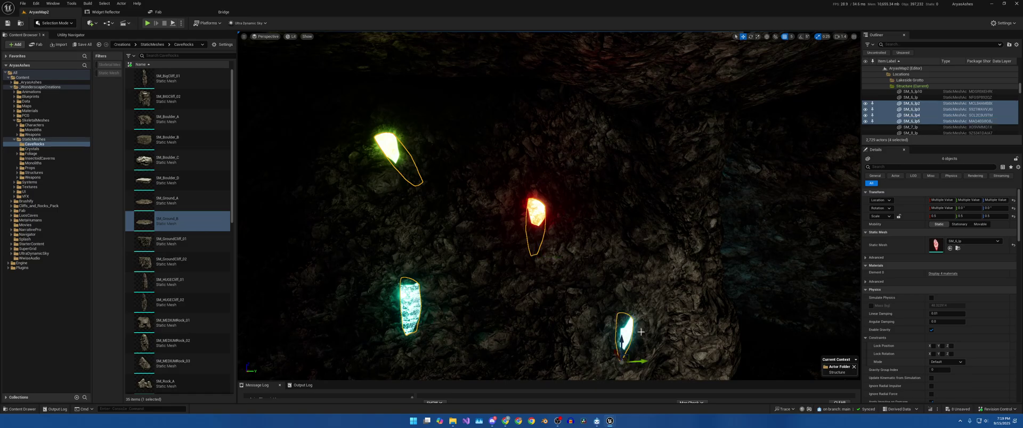
# Add the large turquoise crystal cluster and two more glowing crystals to the selection for a total of seven objects.
pyautogui.moveTo(627, 329); pyautogui.dragTo(627, 330, button='right')
pyautogui.keyDown('ctrl'); pyautogui.click(566, 228); pyautogui.keyUp('ctrl')
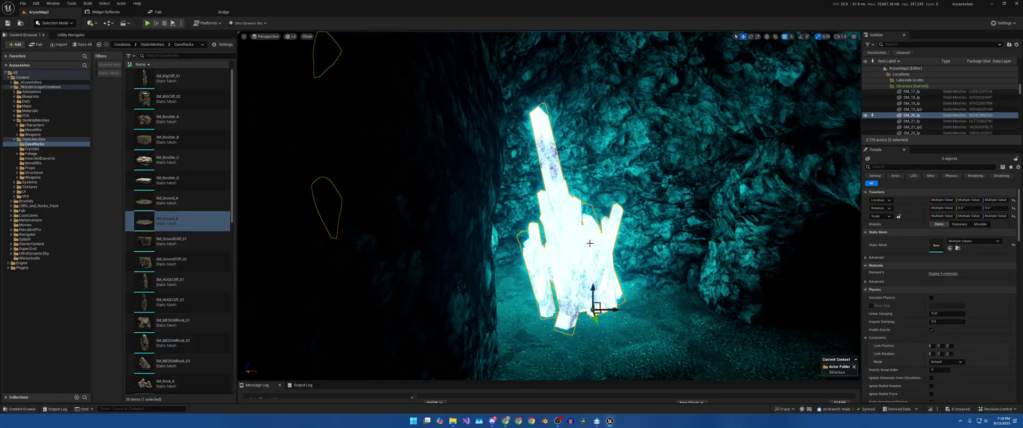
pyautogui.moveTo(566, 227); pyautogui.dragTo(566, 227, button='right')
pyautogui.keyDown('ctrl'); pyautogui.click(415, 216); pyautogui.keyUp('ctrl')
pyautogui.moveTo(415, 216); pyautogui.dragTo(421, 202, button='right')
pyautogui.keyDown('ctrl'); pyautogui.click(414, 201); pyautogui.keyUp('ctrl')
pyautogui.moveTo(479, 209)
pyautogui.mouseDown(button='right')
pyautogui.moveTo(514, 202)
pyautogui.moveTo(481, 213)
pyautogui.mouseUp(button='right')
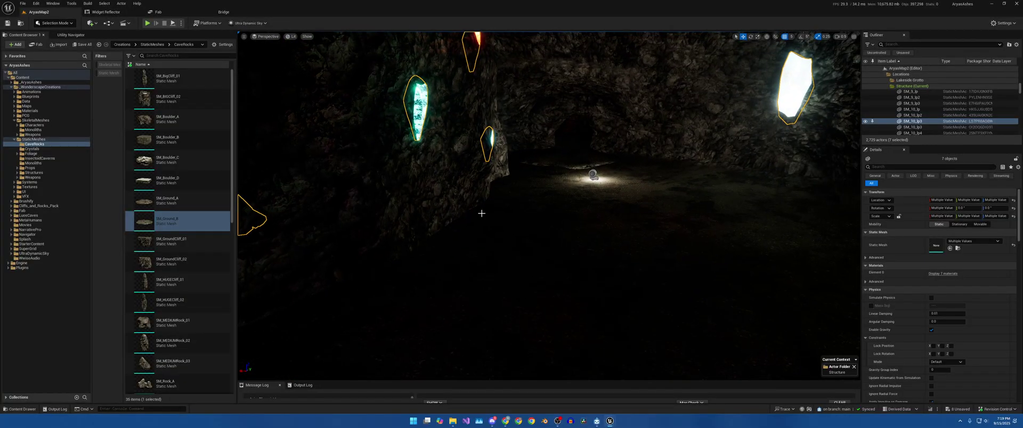
# Start creating a packed level actor from the selected crystals, using Center Min Z as the pivot type.
pyautogui.rightClick(419, 98)
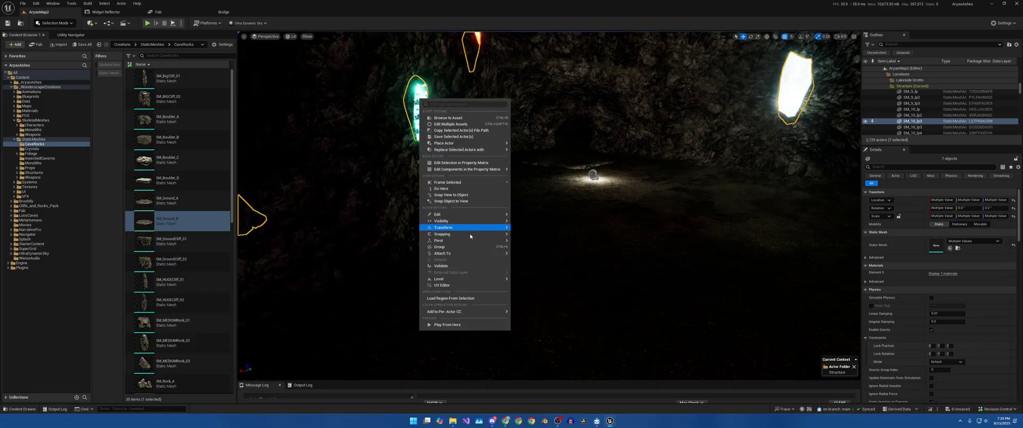
pyautogui.moveTo(495, 279)
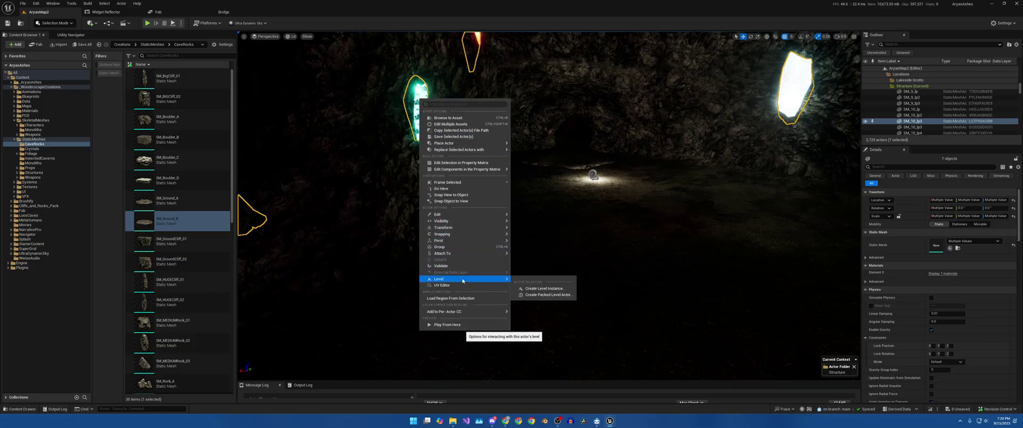
pyautogui.click(547, 296)
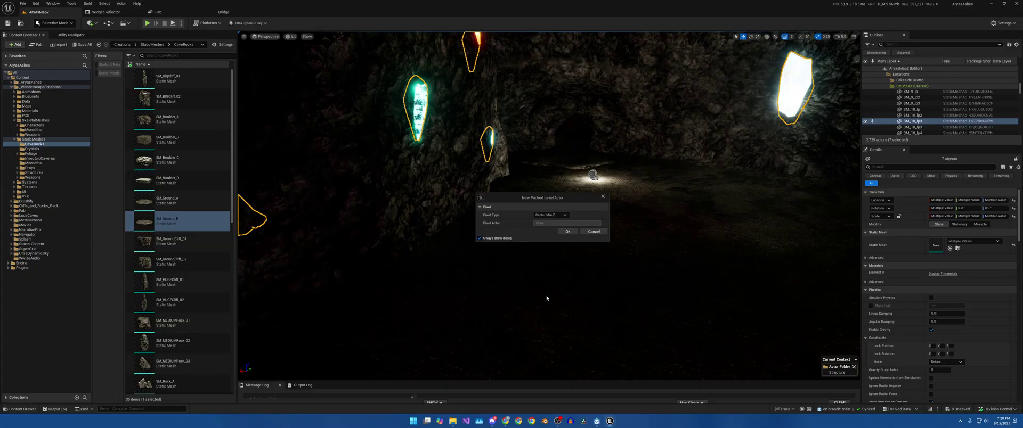
pyautogui.click(566, 215)
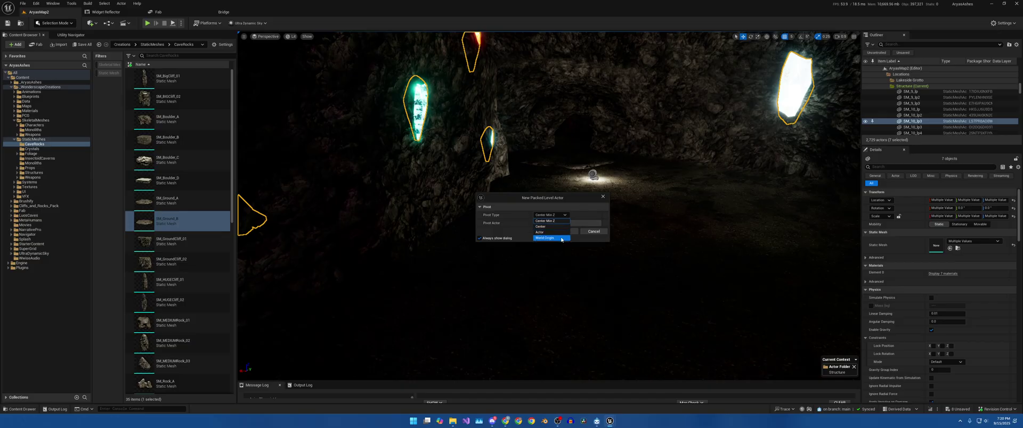
pyautogui.click(565, 216)
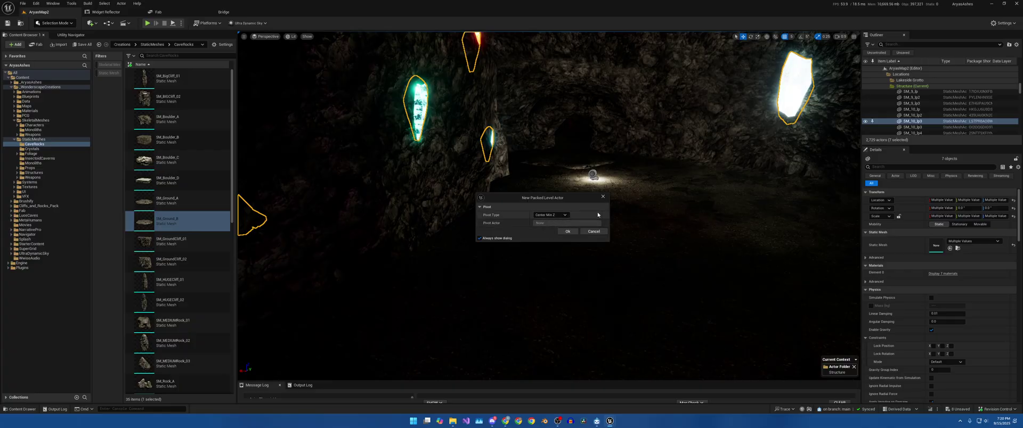
pyautogui.click(569, 231)
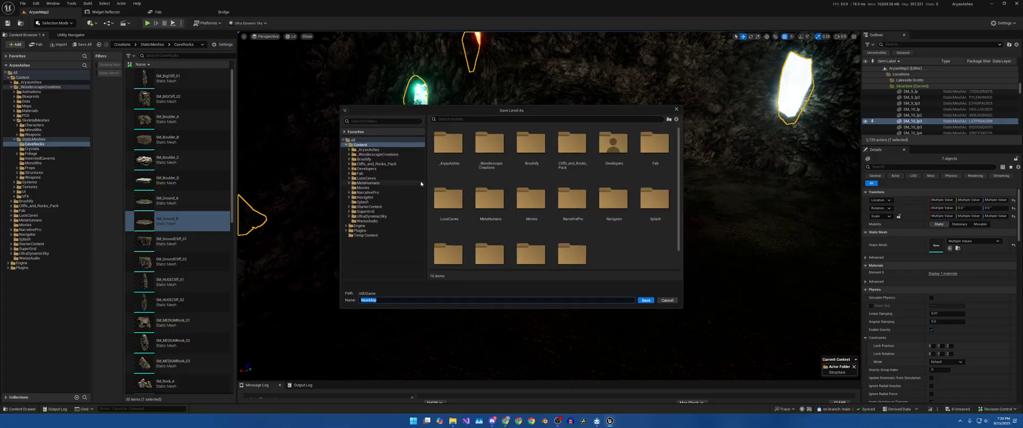
# Browse the _AryasAshes project folders, including Maps and its subfolders, and choose PackedLevelInstance as the save location.
pyautogui.click(348, 151)
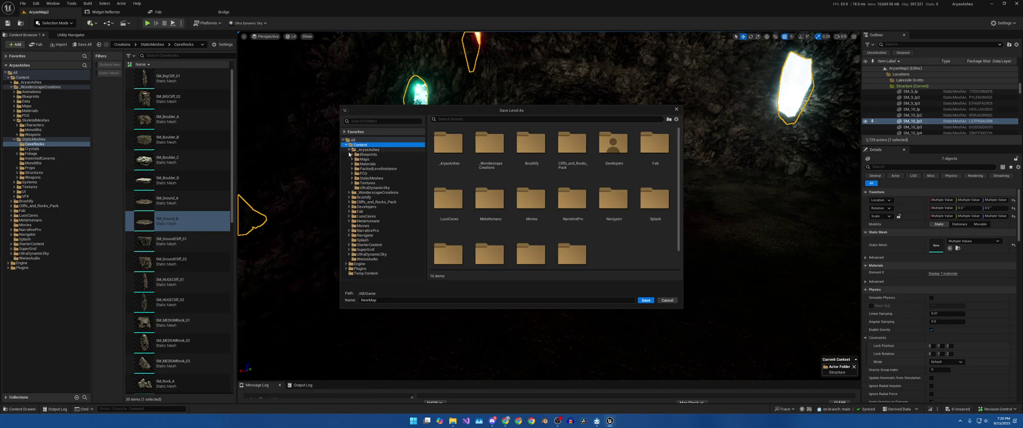
pyautogui.click(352, 159)
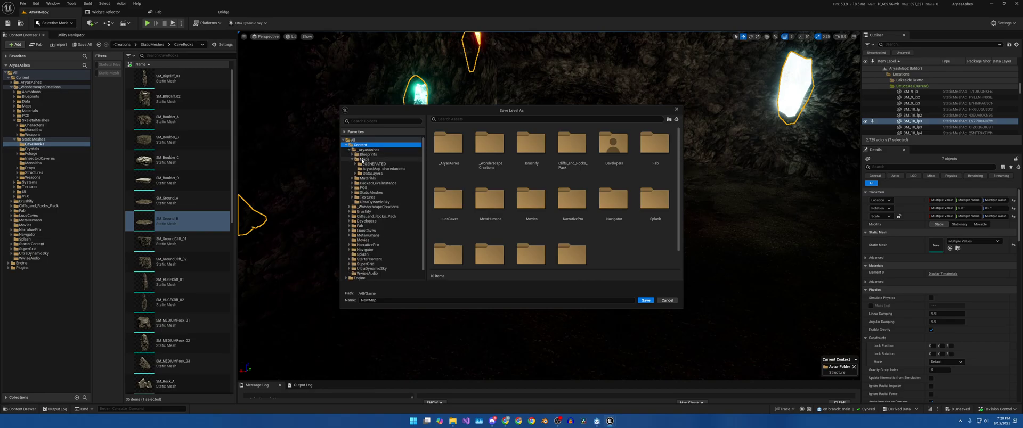
pyautogui.click(363, 160)
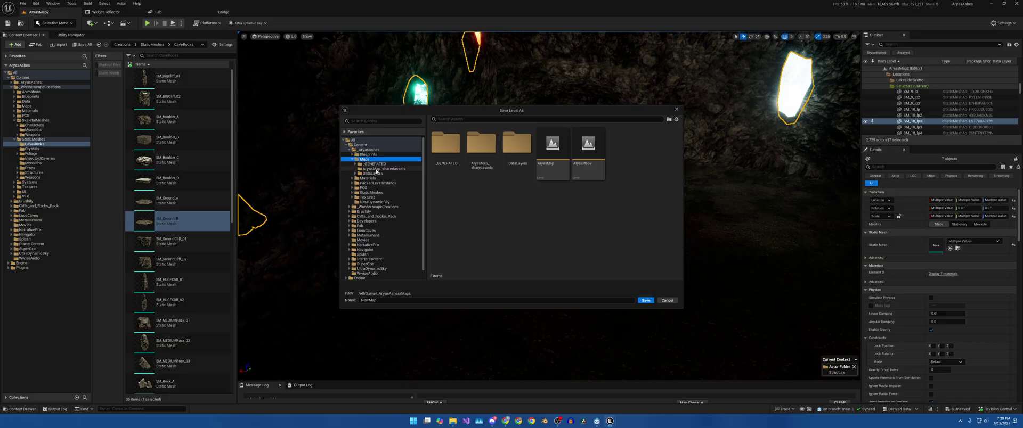
pyautogui.click(373, 164)
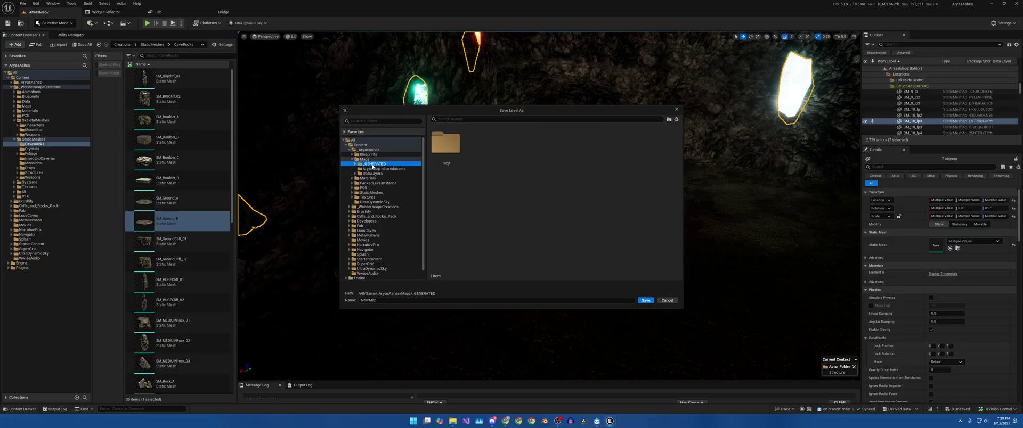
pyautogui.click(355, 164)
pyautogui.click(370, 168)
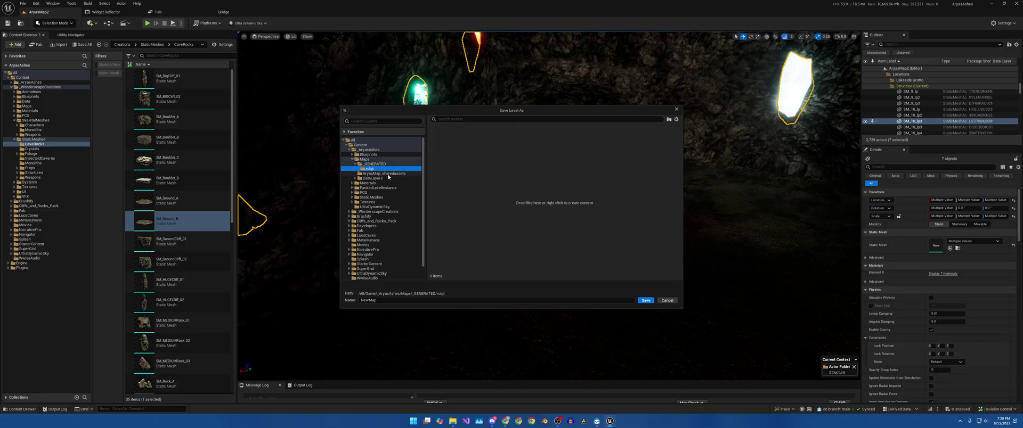
pyautogui.click(375, 178)
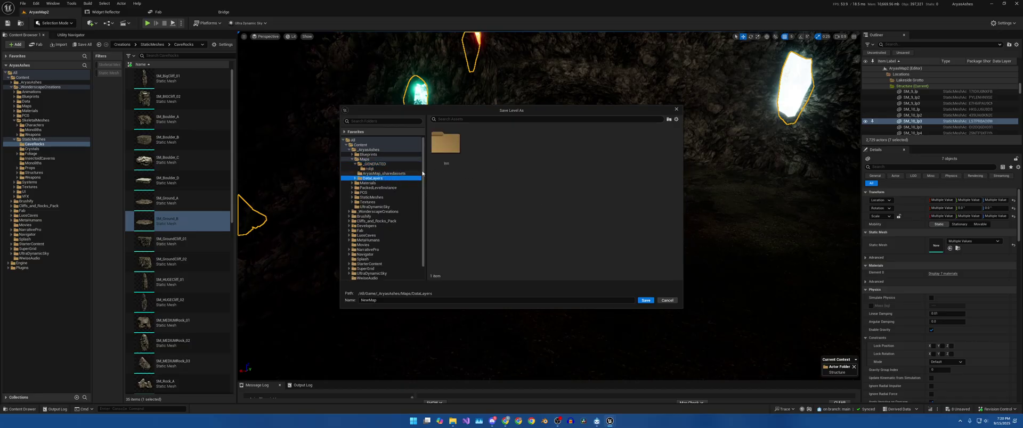
pyautogui.click(354, 178)
pyautogui.click(368, 182)
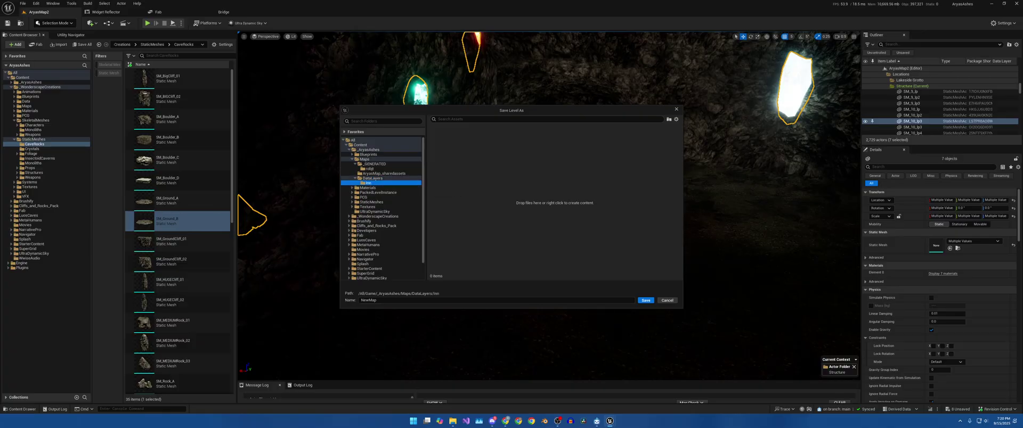
pyautogui.click(373, 192)
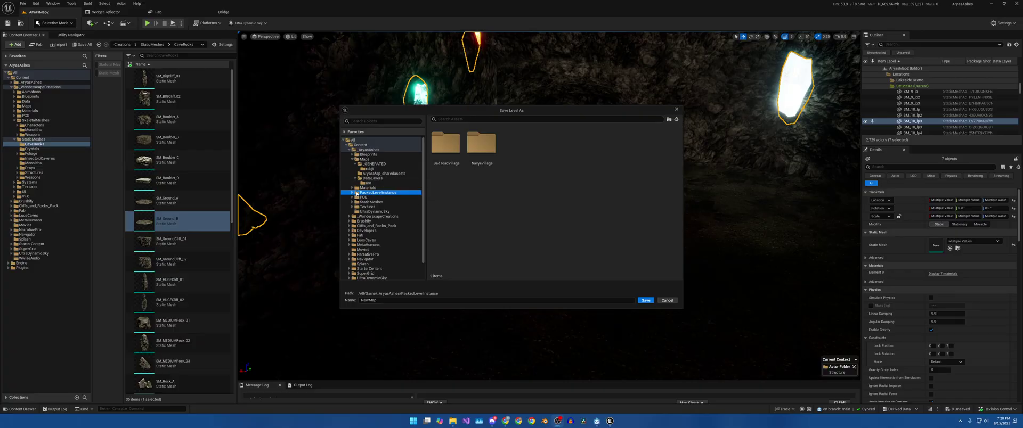
# Create a folder named LakesideGrotto inside PackedLevelInstance and open it.
pyautogui.rightClick(497, 195)
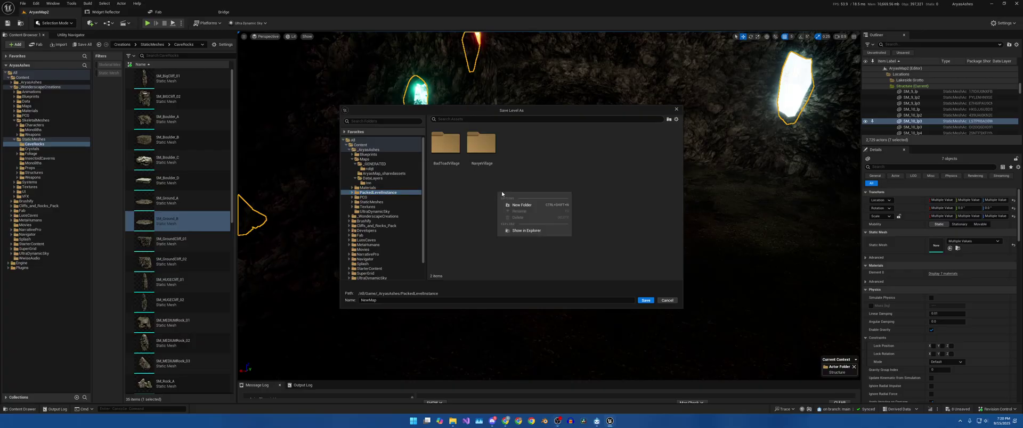
pyautogui.click(539, 206)
pyautogui.write('Lak')
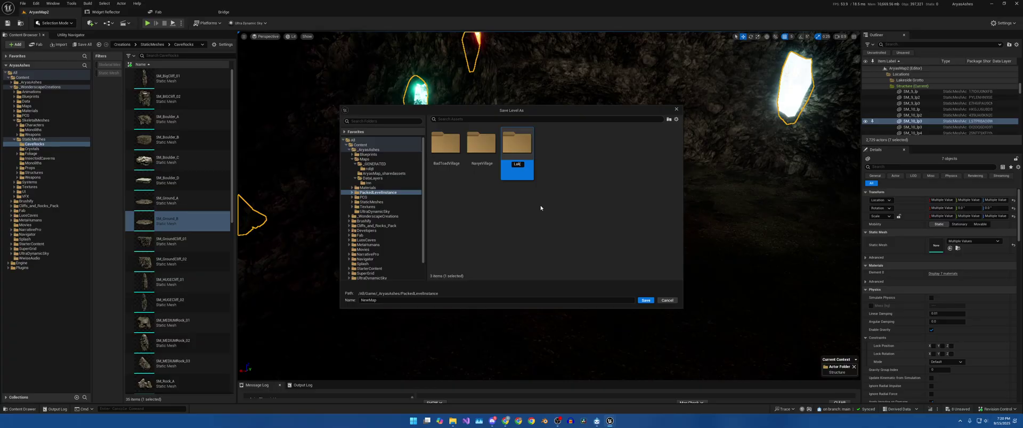
pyautogui.write('esideGrotto')
pyautogui.press('Return')
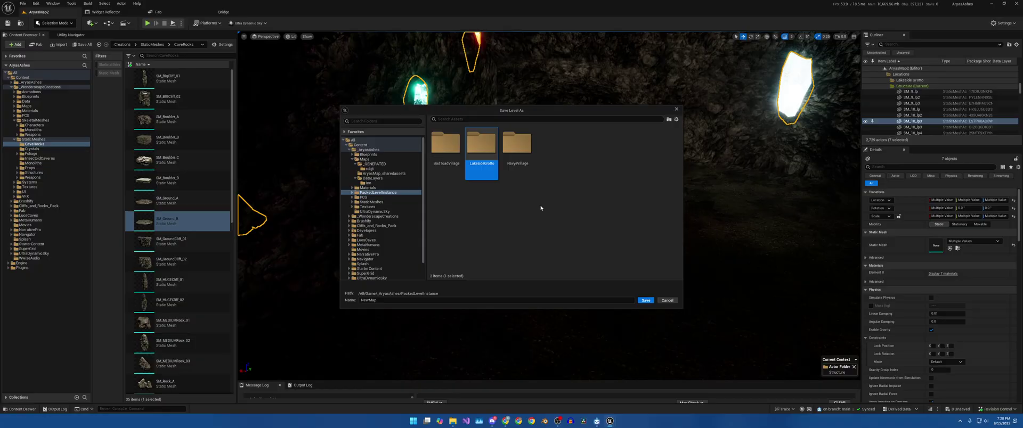
pyautogui.doubleClick(480, 143)
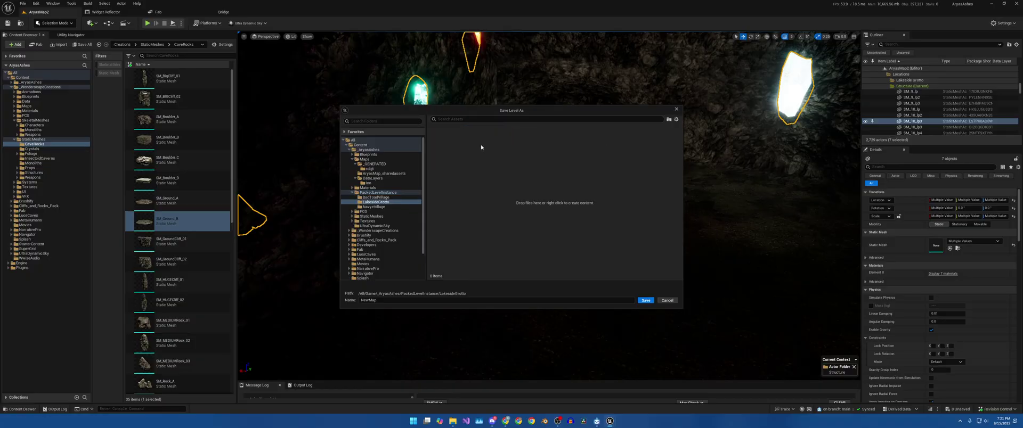
# Save the crystal level as FirstRoomCrystals and its packed blueprint as BPP_FirstRoomCrystals in the LakesideGrotto folder.
pyautogui.moveTo(387, 299); pyautogui.dragTo(351, 301)
pyautogui.write('FirstRoomCrystals')
pyautogui.click(644, 300)
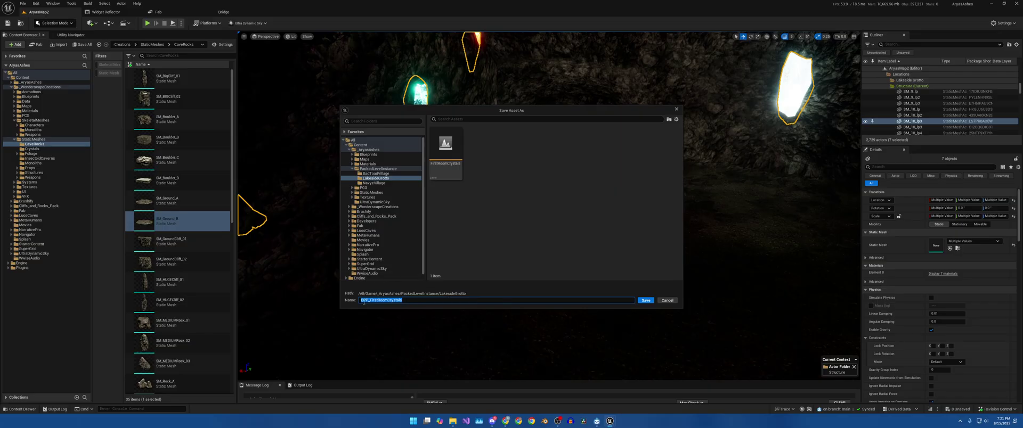
pyautogui.click(643, 300)
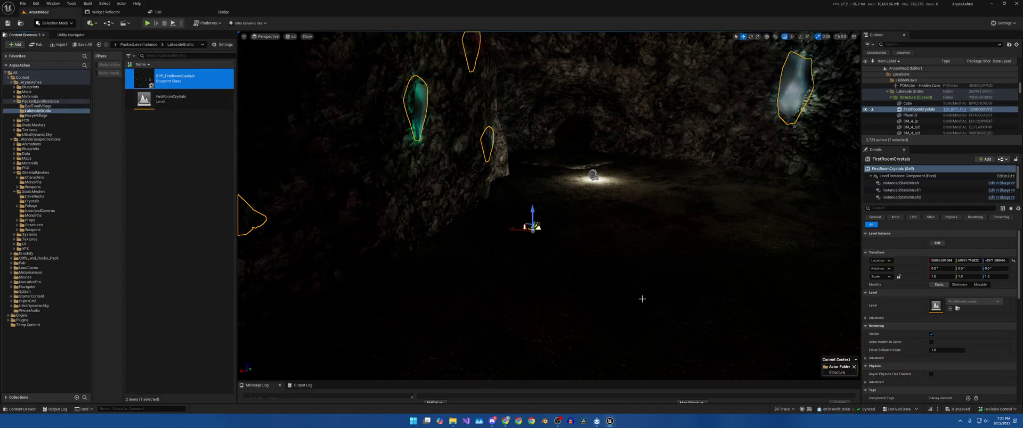
# Check which crystals belong to the FirstRoomCrystals actor by hiding it and showing it again in the cave.
pyautogui.moveTo(570, 267); pyautogui.dragTo(681, 250, button='right')
pyautogui.moveTo(511, 171); pyautogui.dragTo(440, 168, button='right')
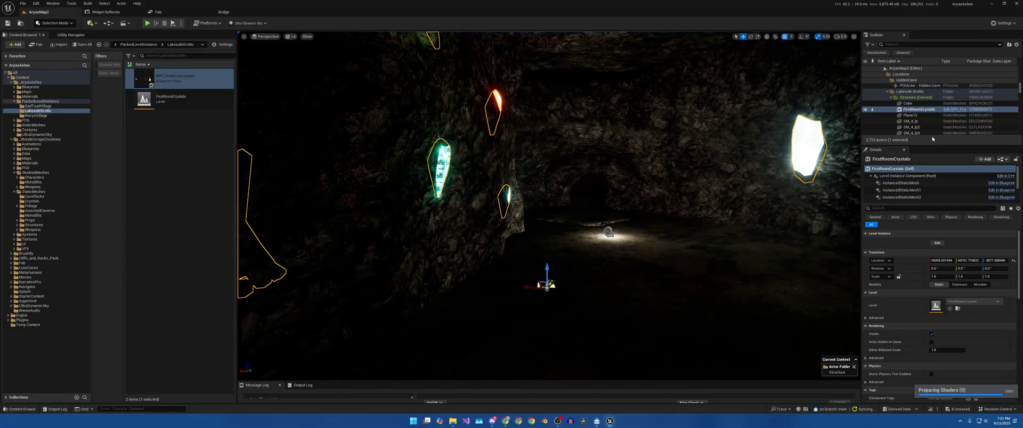
pyautogui.click(865, 109)
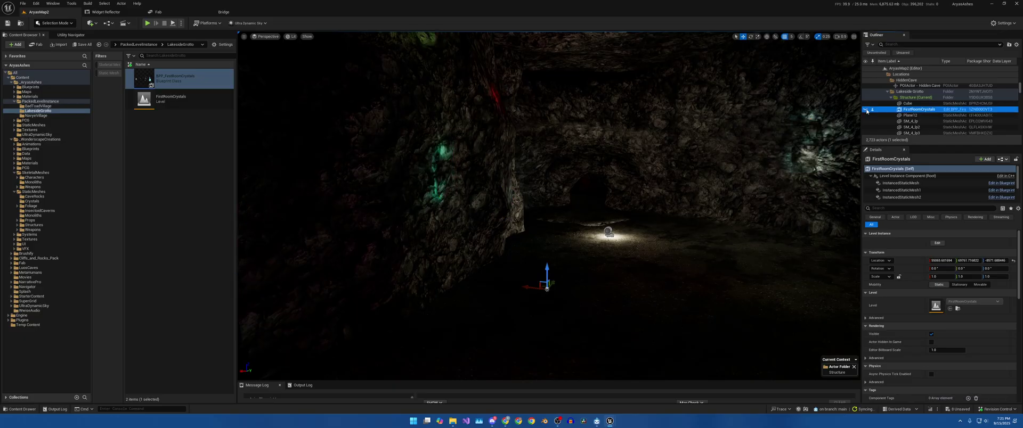
pyautogui.click(865, 109)
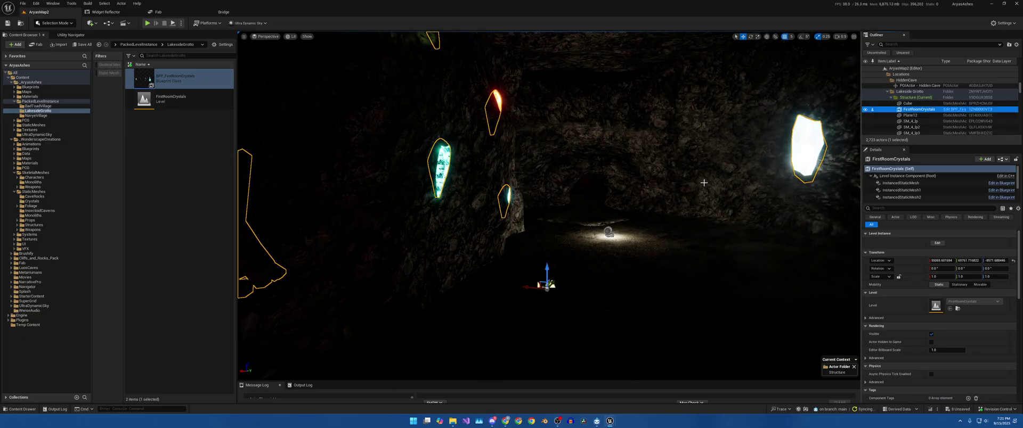
pyautogui.moveTo(704, 183); pyautogui.dragTo(732, 209, button='right')
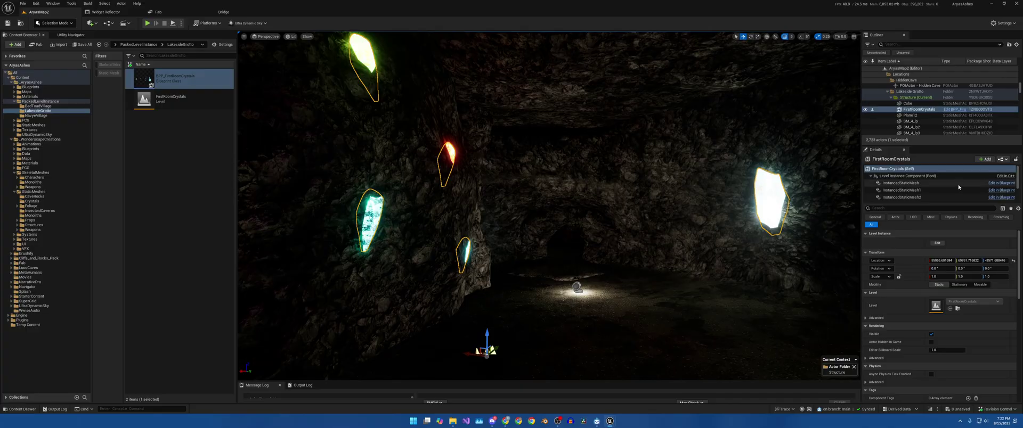
# Inspect the first and last instanced static mesh components of the FirstRoomCrystals actor.
pyautogui.click(939, 183)
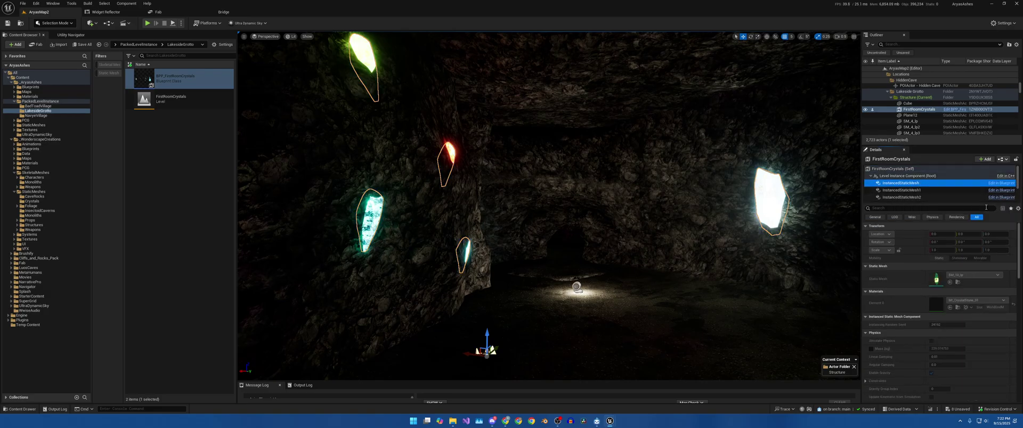
pyautogui.scroll(-2, 943, 190)
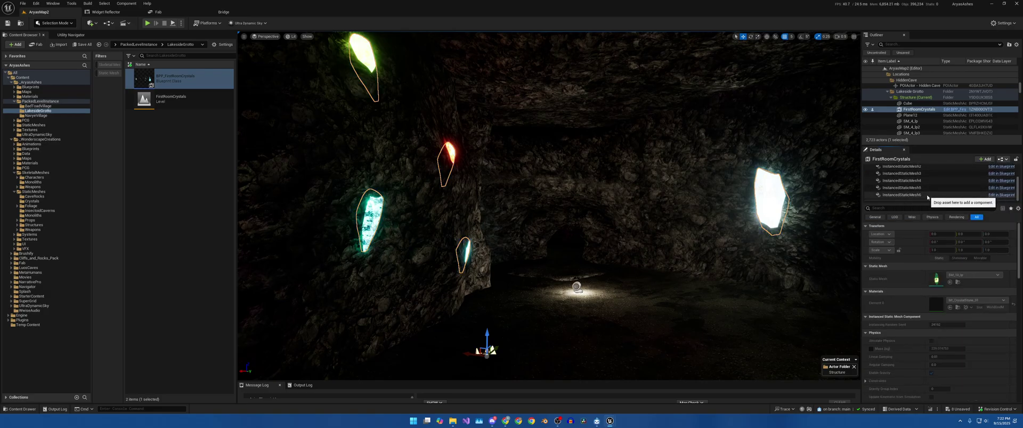
pyautogui.click(939, 194)
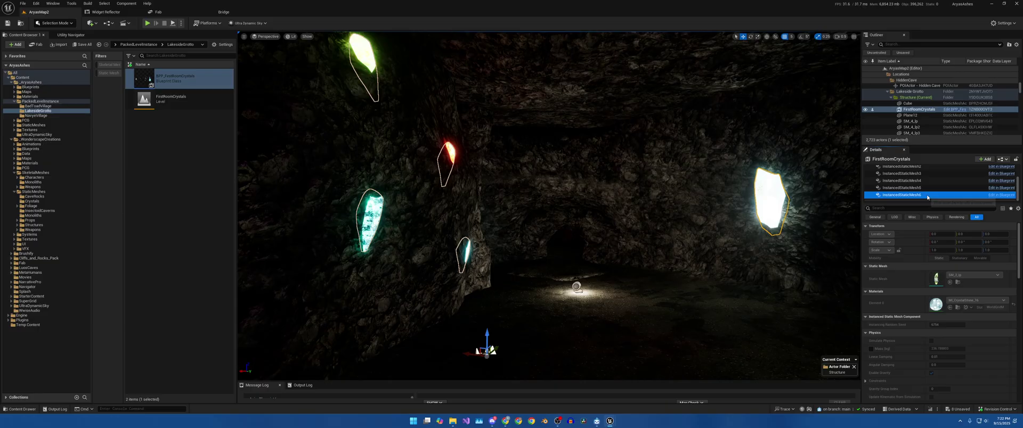
# Open the BPP_FirstRoomCrystals blueprint in a maximized editor and compare the mesh and material of the two small turquoise crystals.
pyautogui.click(184, 76)
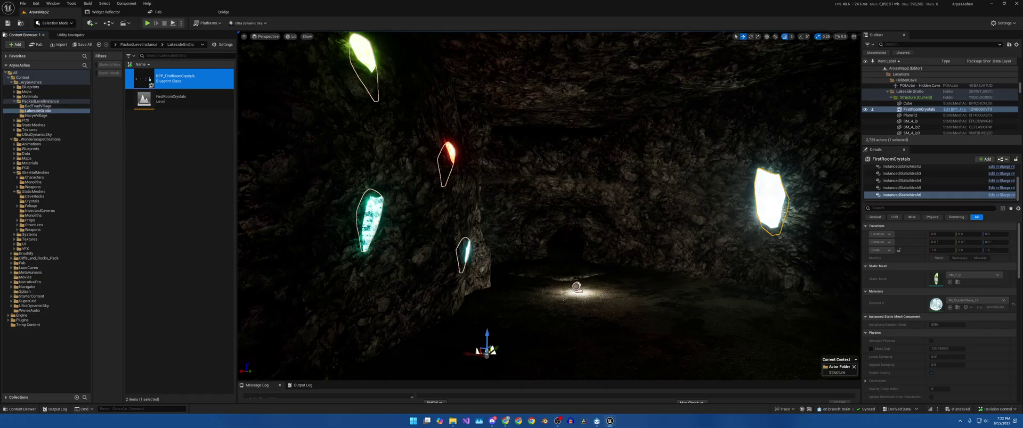
pyautogui.doubleClick(184, 76)
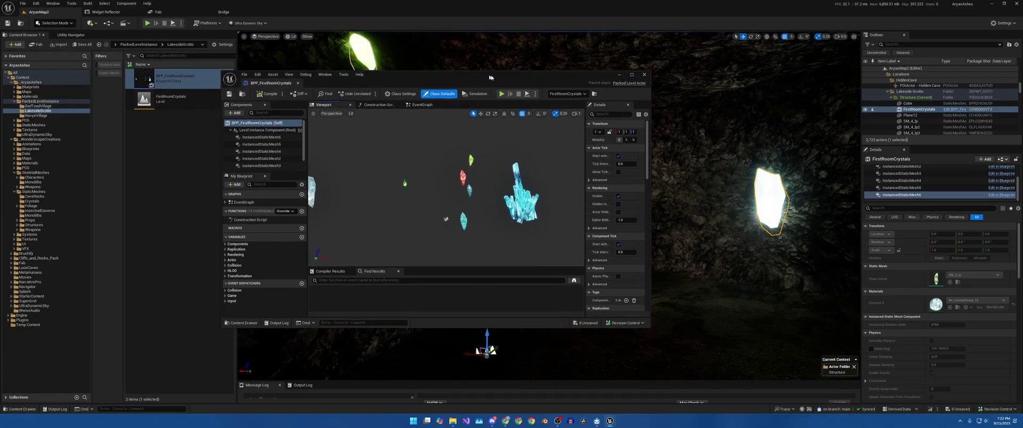
pyautogui.click(668, 82)
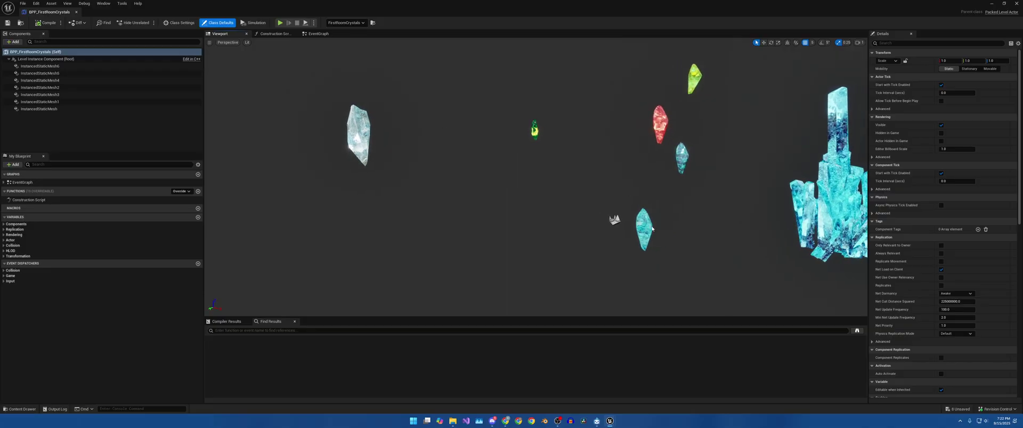
pyautogui.click(642, 225)
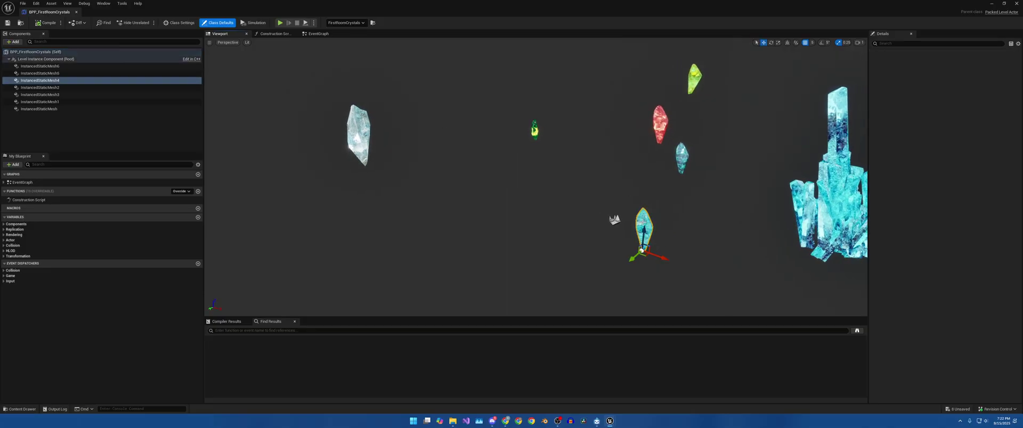
pyautogui.click(679, 157)
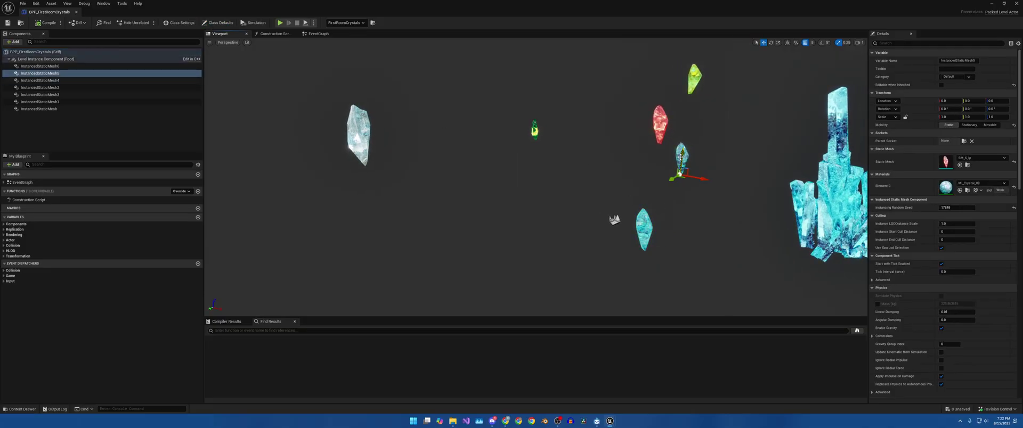
pyautogui.click(644, 229)
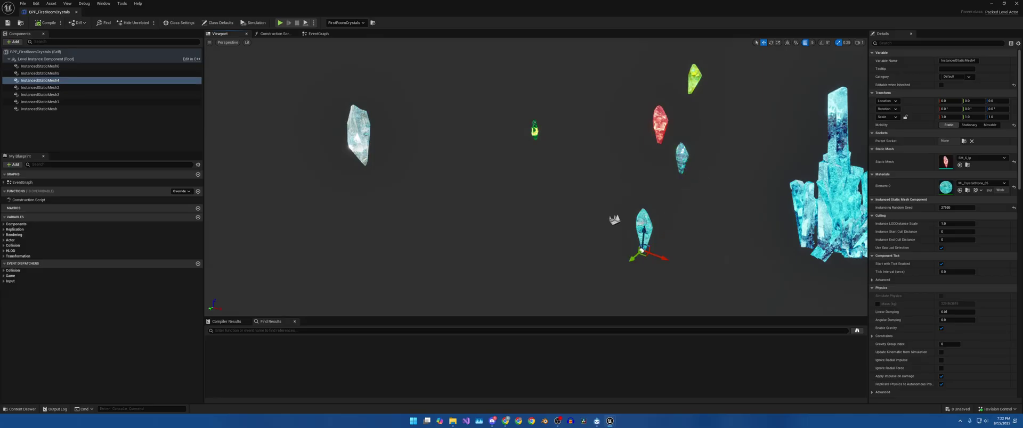
pyautogui.click(679, 158)
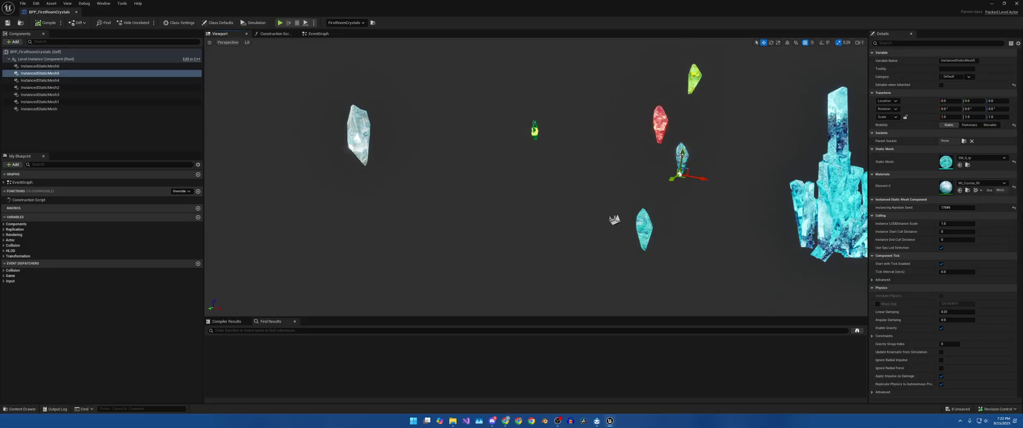
# Examine the two small turquoise crystals up close in the blueprint viewport, selecting each, and view the whole crystal arrangement.
pyautogui.moveTo(683, 169)
pyautogui.mouseDown(button='right')
pyautogui.moveTo(730, 133)
pyautogui.moveTo(735, 160)
pyautogui.moveTo(692, 181)
pyautogui.moveTo(700, 174)
pyautogui.mouseUp(button='right')
pyautogui.press('w')
pyautogui.press('s')
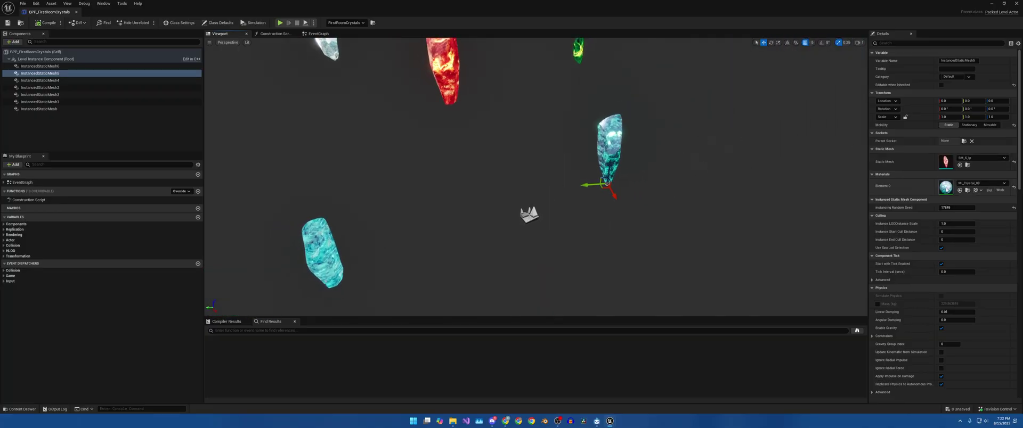
pyautogui.click(318, 235)
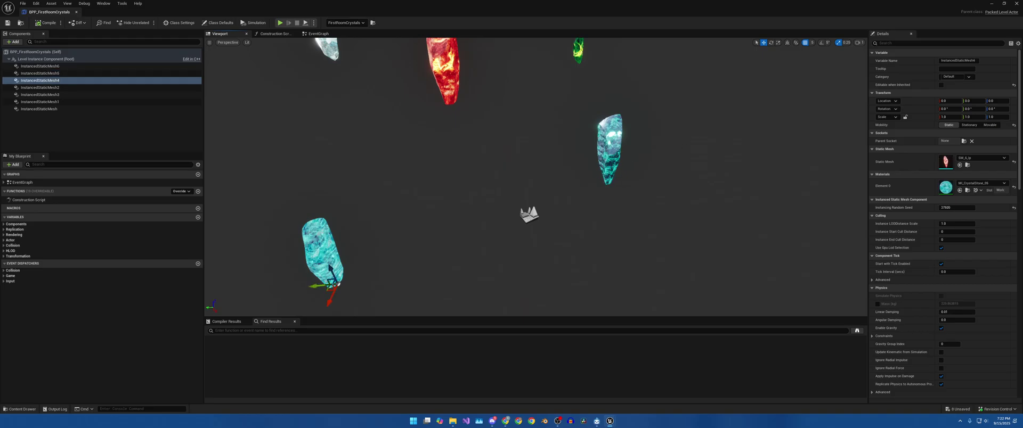
pyautogui.click(609, 150)
pyautogui.press('a')
pyautogui.moveTo(610, 150); pyautogui.dragTo(635, 142, button='right')
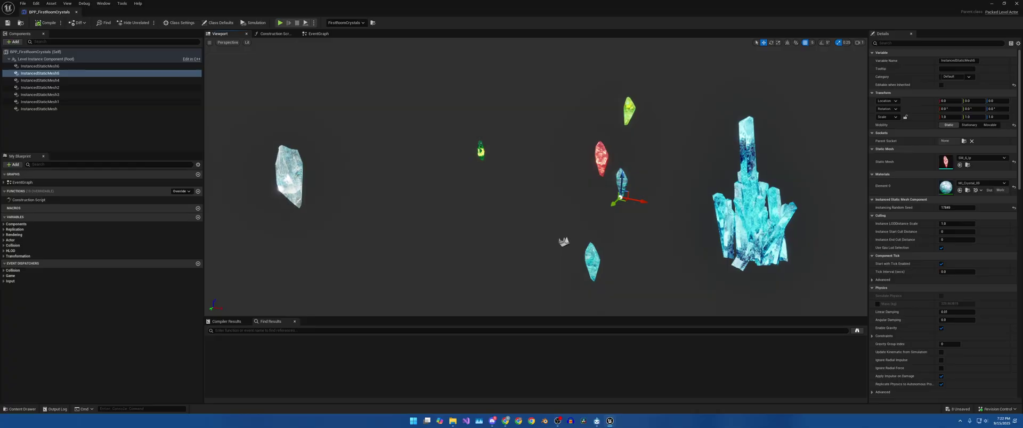
pyautogui.moveTo(379, 170); pyautogui.dragTo(388, 167, button='right')
pyautogui.moveTo(750, 151)
pyautogui.mouseDown(button='right')
pyautogui.moveTo(737, 152)
pyautogui.moveTo(750, 151)
pyautogui.mouseUp(button='right')
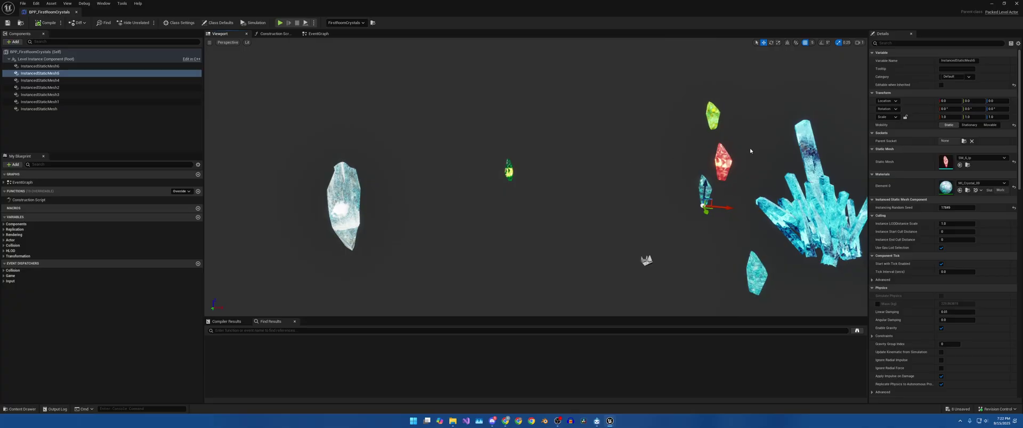
# Close the BPP_FirstRoomCrystals blueprint and look over the packed crystals on both walls of the cave room.
pyautogui.click(75, 12)
pyautogui.moveTo(551, 145); pyautogui.dragTo(586, 147, button='right')
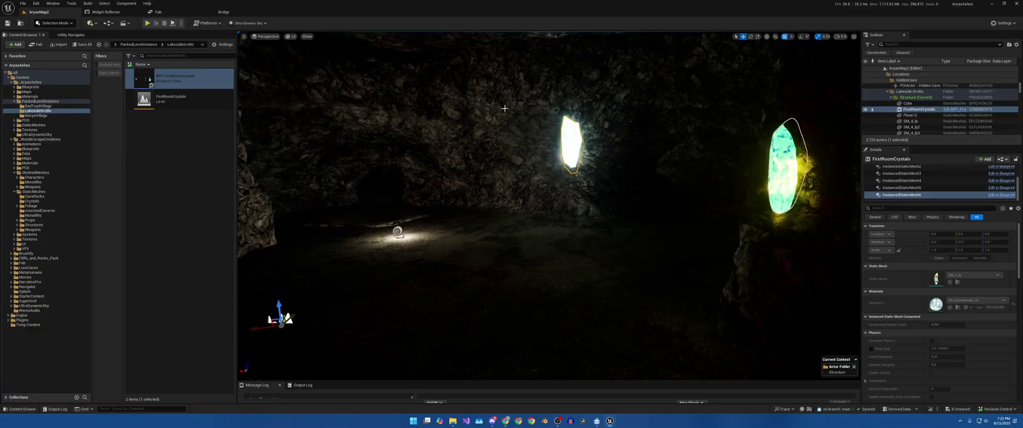
pyautogui.moveTo(517, 45); pyautogui.dragTo(524, 194, button='right')
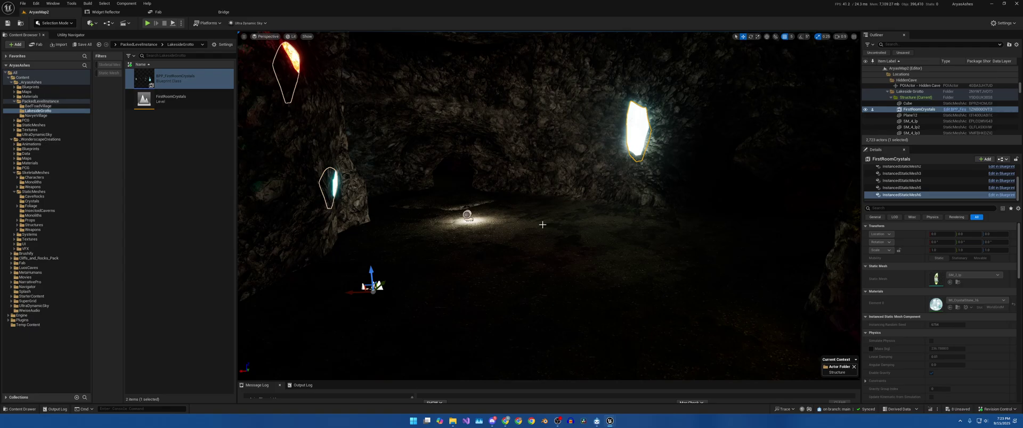
pyautogui.moveTo(543, 224); pyautogui.dragTo(618, 217, button='right')
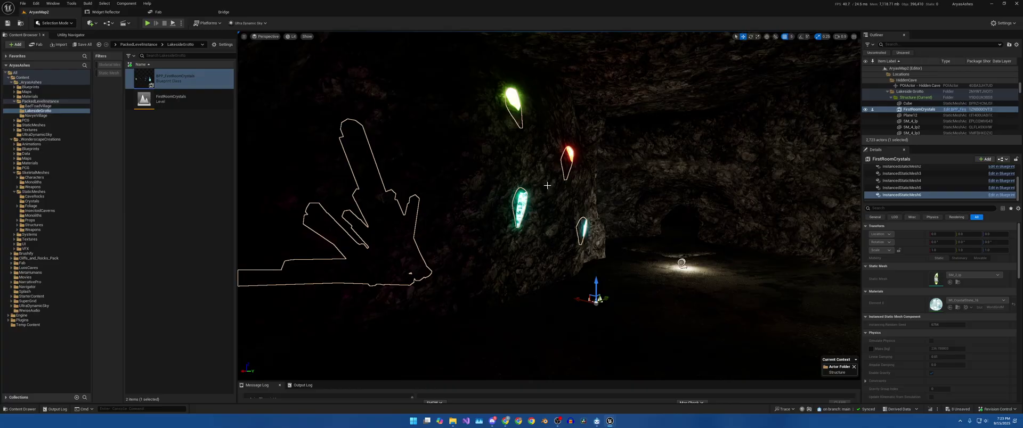
pyautogui.moveTo(817, 239); pyautogui.dragTo(879, 236, button='right')
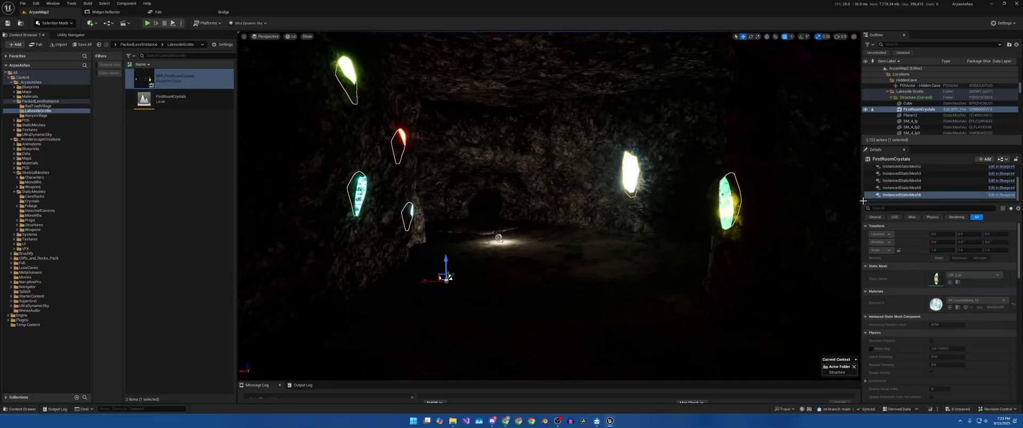